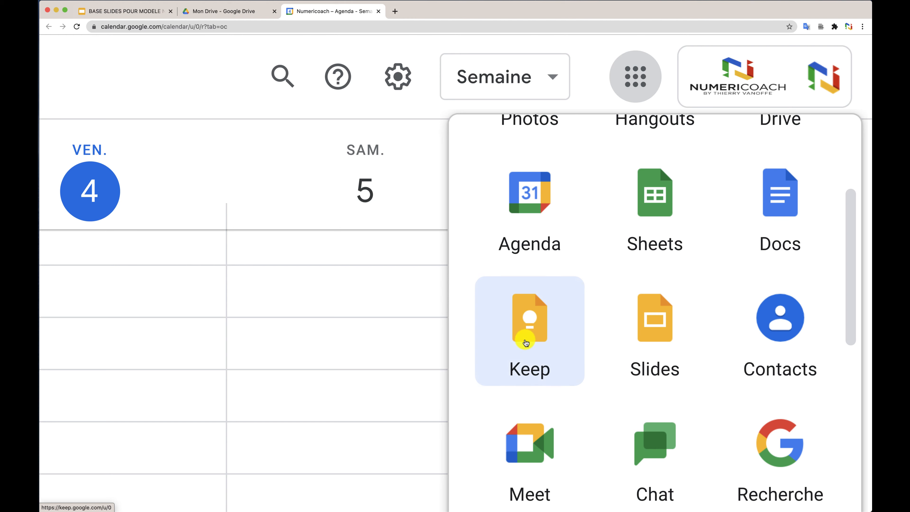
Open Google Keep and create a note titled "Ma première note sur Keep".
{"action": "left_click", "coordinate": [524, 338]}
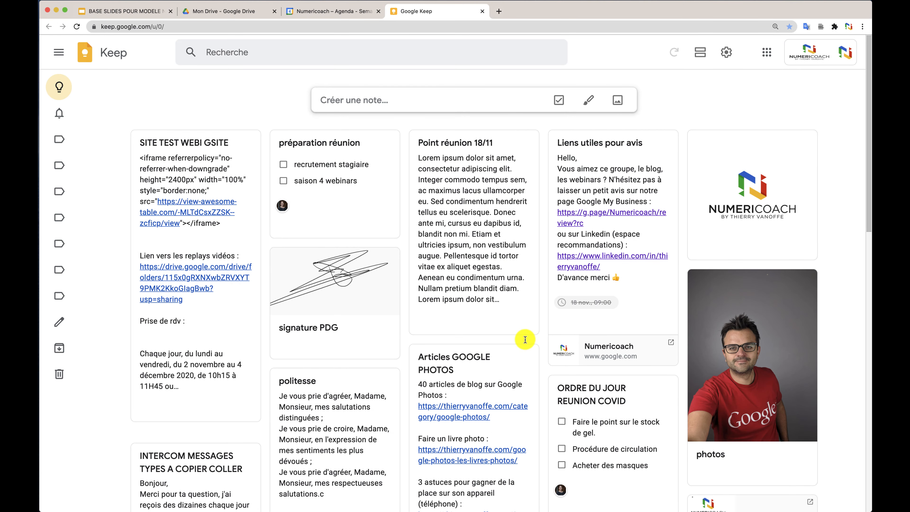
{"action": "left_click", "coordinate": [387, 100]}
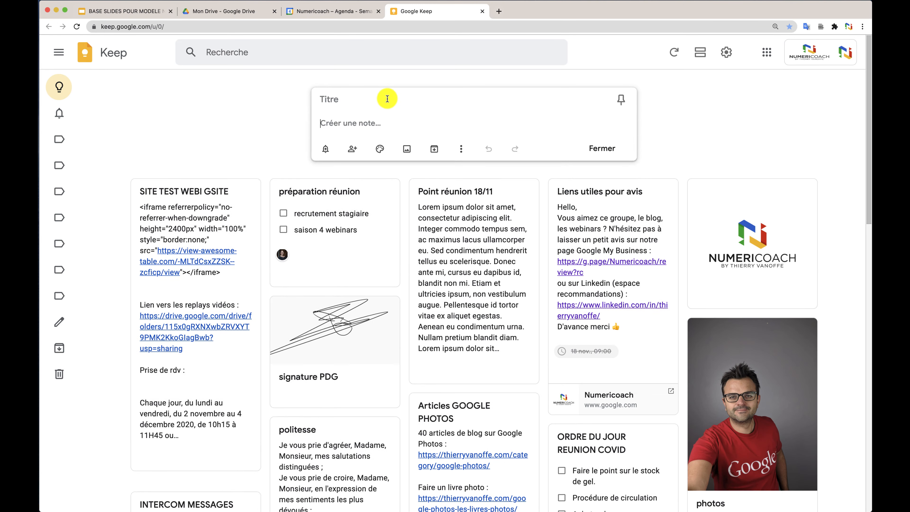
{"action": "left_click", "coordinate": [349, 102]}
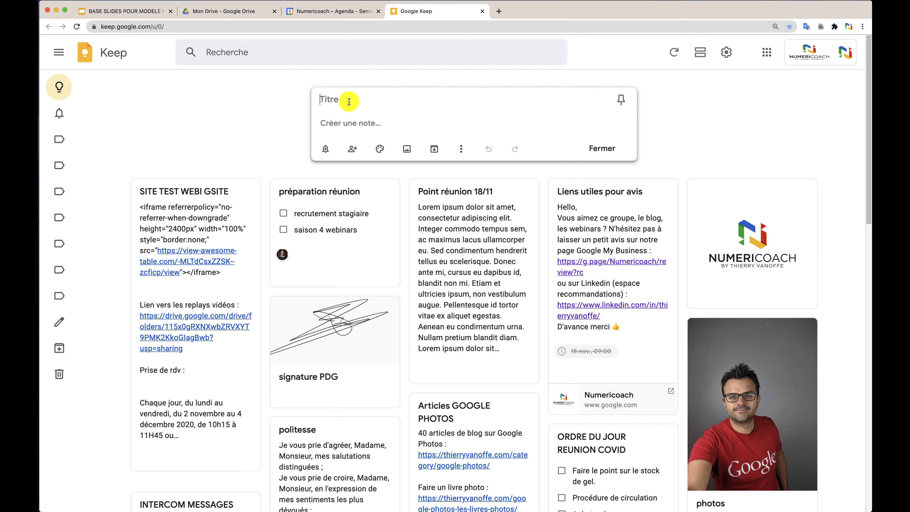
{"action": "type", "text": "Ma premi"}
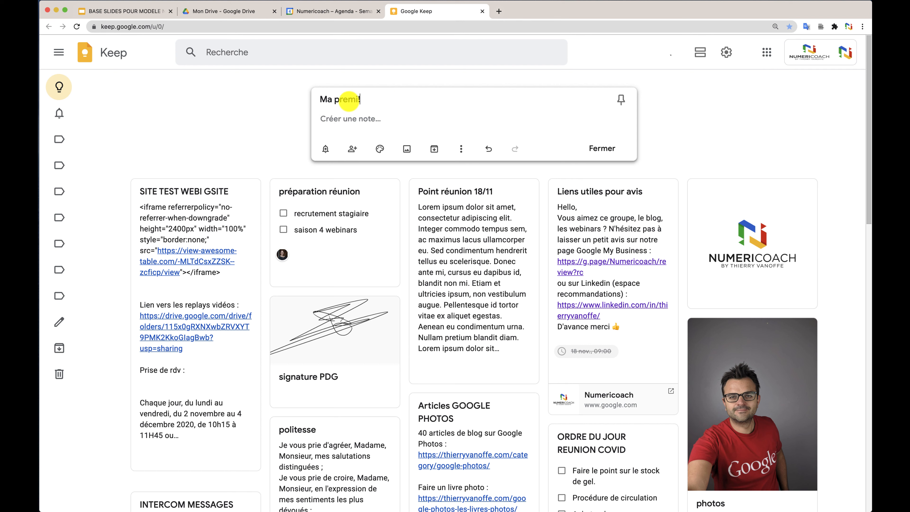
{"action": "type", "text": "ère note suer K"}
{"action": "type", "text": "Keep"}
Enter "Premiere tâche", "Seconde tâche" and "Troisième tâche" on separate lines in the note's body.
{"action": "left_click", "coordinate": [333, 116]}
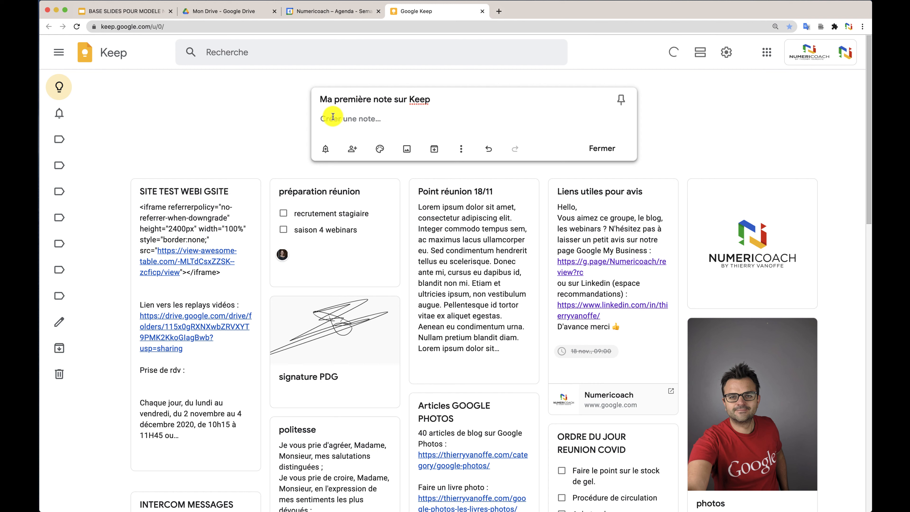
{"action": "type", "text": "Premiere tâche"}
{"action": "key", "text": "Return"}
{"action": "type", "text": "Seconde tâche"}
{"action": "key", "text": "Return"}
{"action": "type", "text": "Troisième tâch"}
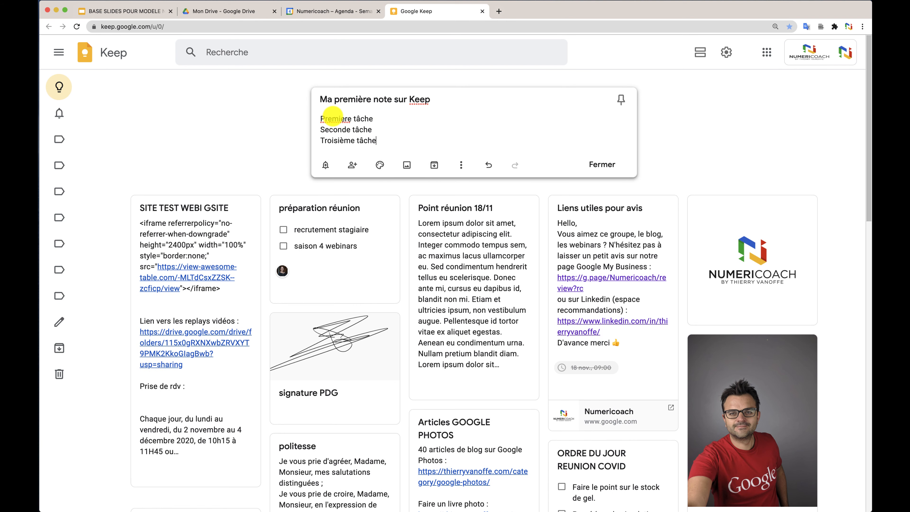
{"action": "type", "text": "e"}
{"action": "key", "text": "Return"}
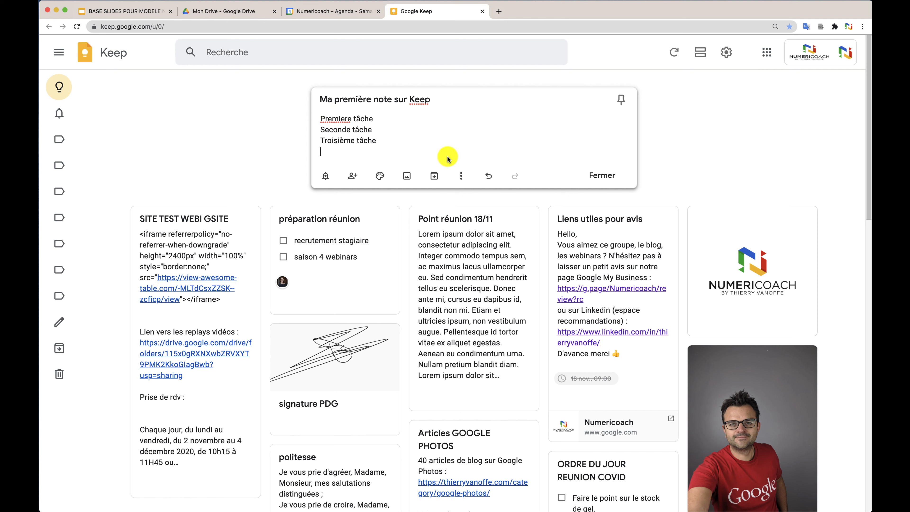
Turn the note's lines into checkboxes and tick off "Premiere tâche" and "Troisième tâche".
{"action": "left_click", "coordinate": [461, 176]}
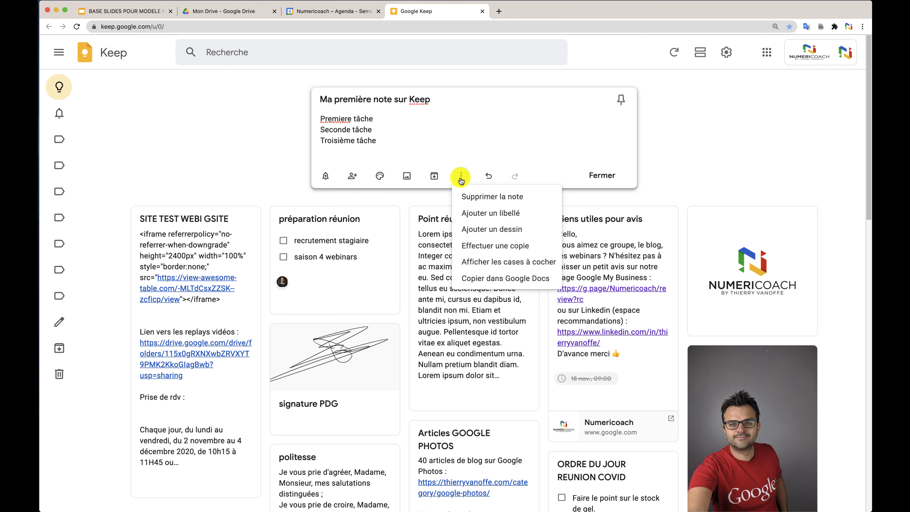
{"action": "left_click", "coordinate": [470, 264]}
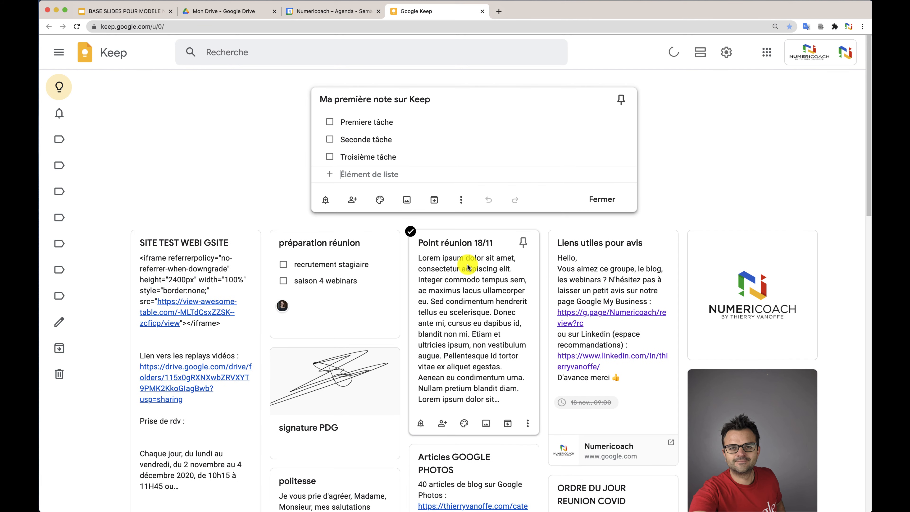
{"action": "left_click", "coordinate": [329, 122]}
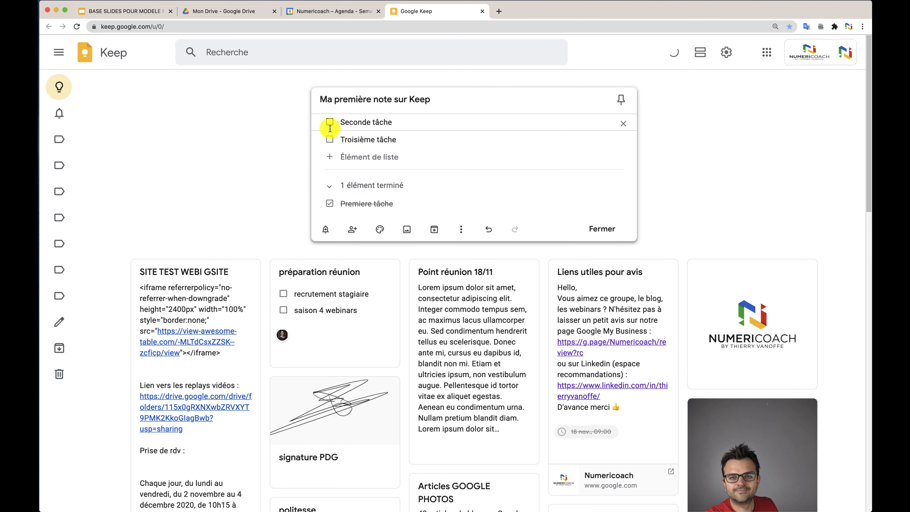
{"action": "left_click", "coordinate": [327, 141]}
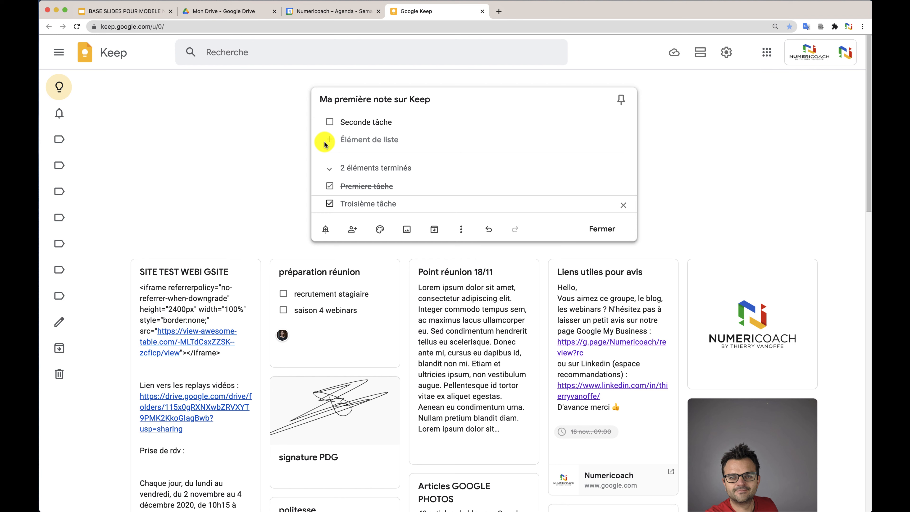
Share the note with a collaborator using their suggested e-mail address, and set the note's colour to orange.
{"action": "left_click", "coordinate": [353, 230]}
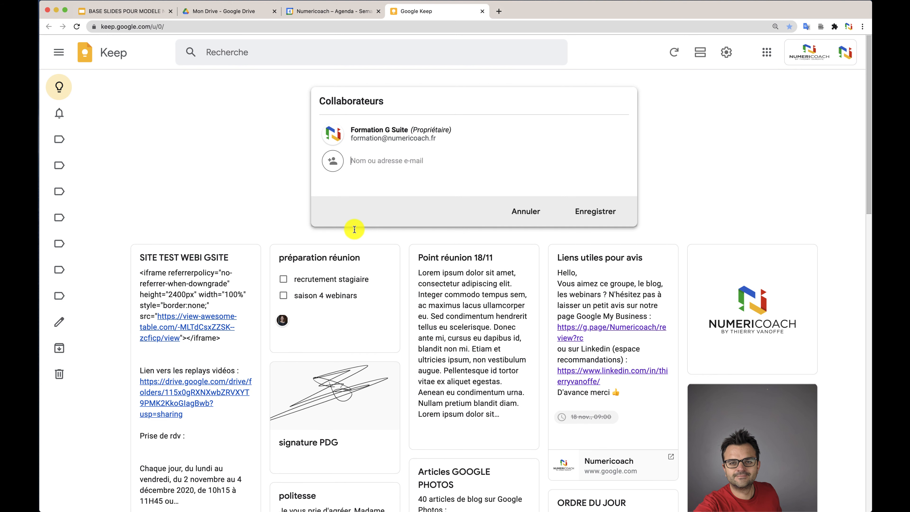
{"action": "type", "text": "thierr"}
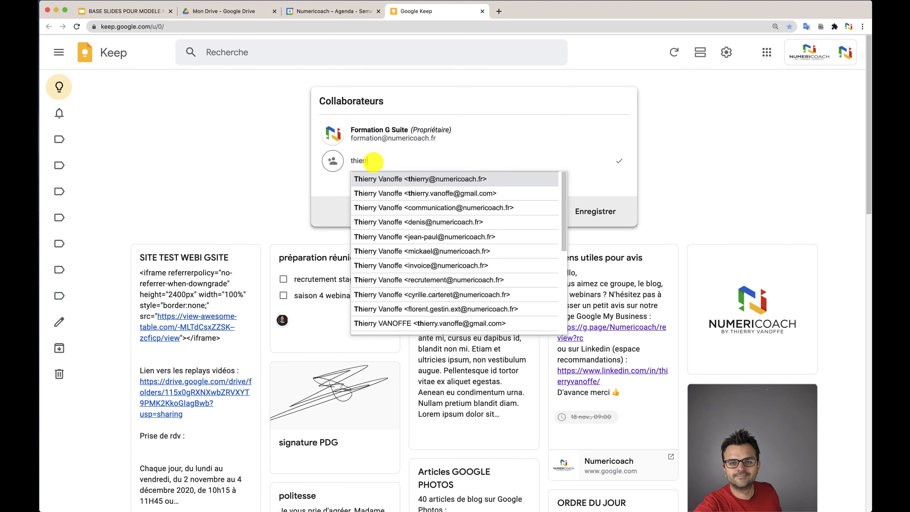
{"action": "left_click", "coordinate": [418, 181]}
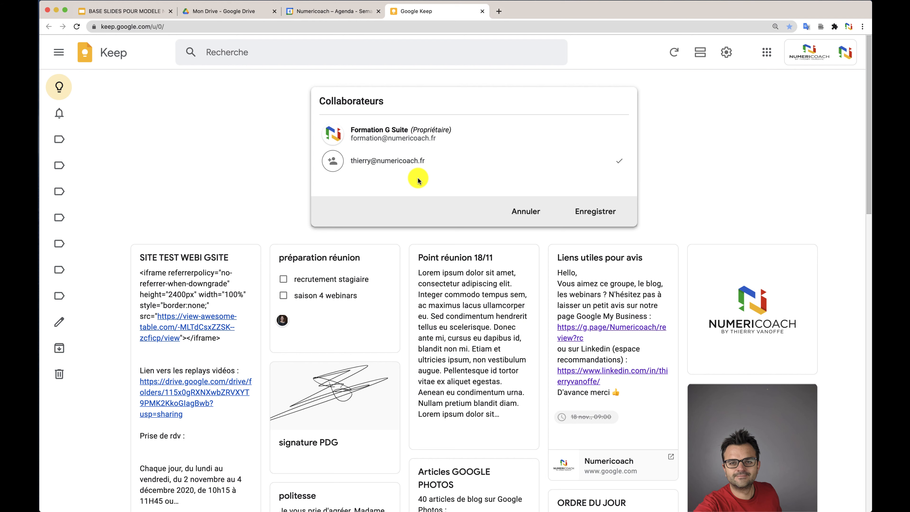
{"action": "left_click", "coordinate": [594, 212]}
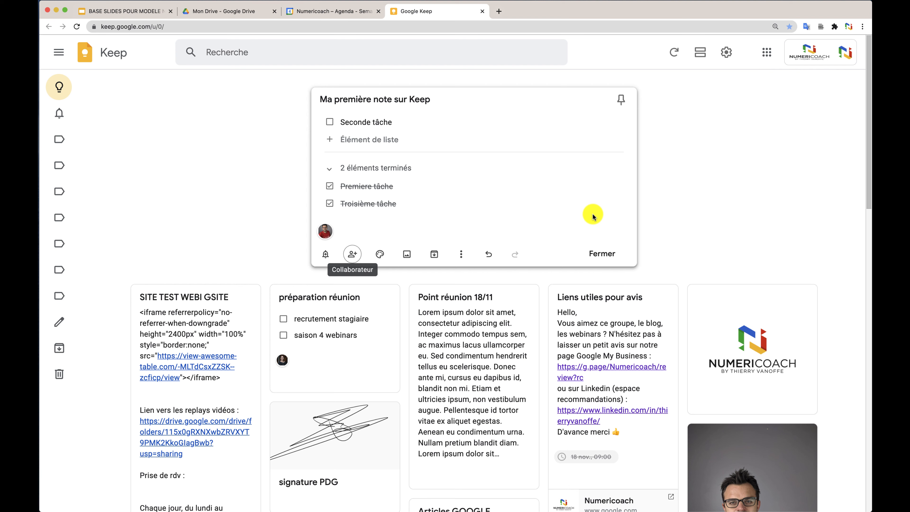
{"action": "mouse_move", "coordinate": [380, 256]}
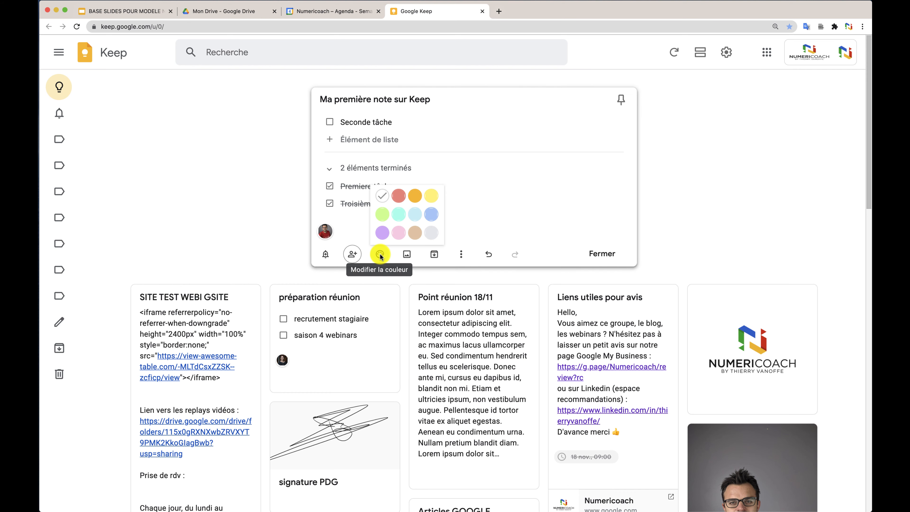
{"action": "left_click", "coordinate": [417, 197]}
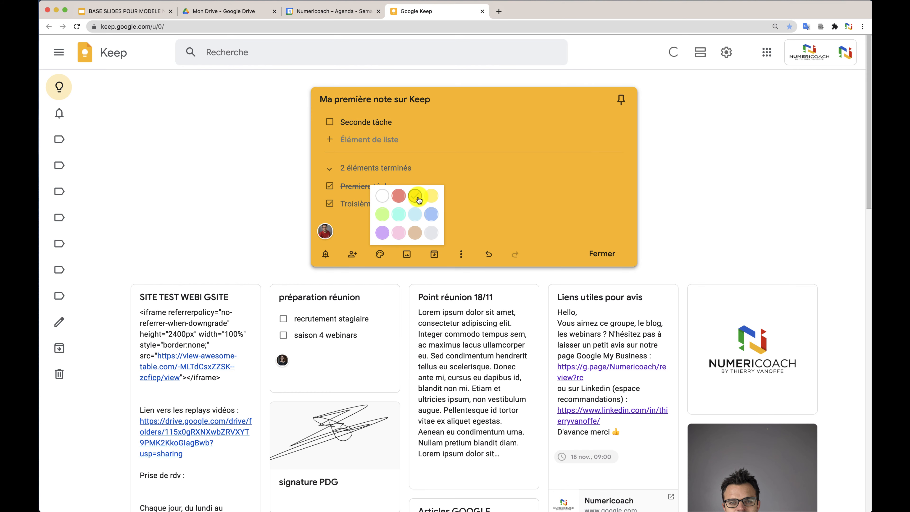
Filter the notes by the colour orange, clear the search and return to the full list of notes.
{"action": "left_click", "coordinate": [250, 57]}
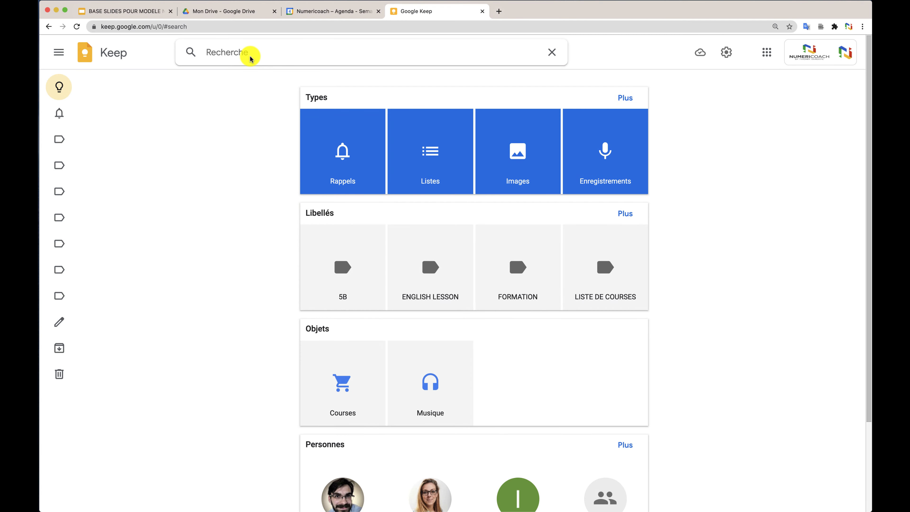
{"action": "scroll", "coordinate": [473, 319], "scroll_direction": "down", "scroll_amount": 3}
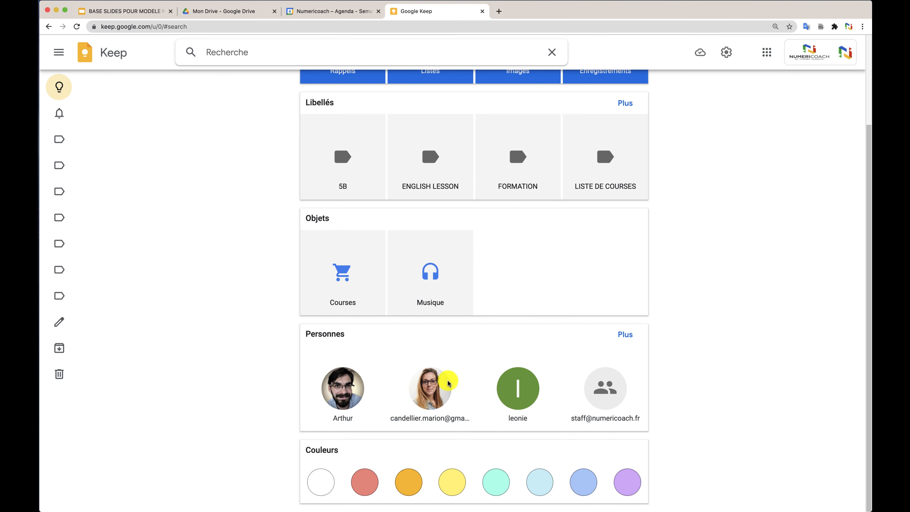
{"action": "left_click", "coordinate": [408, 481]}
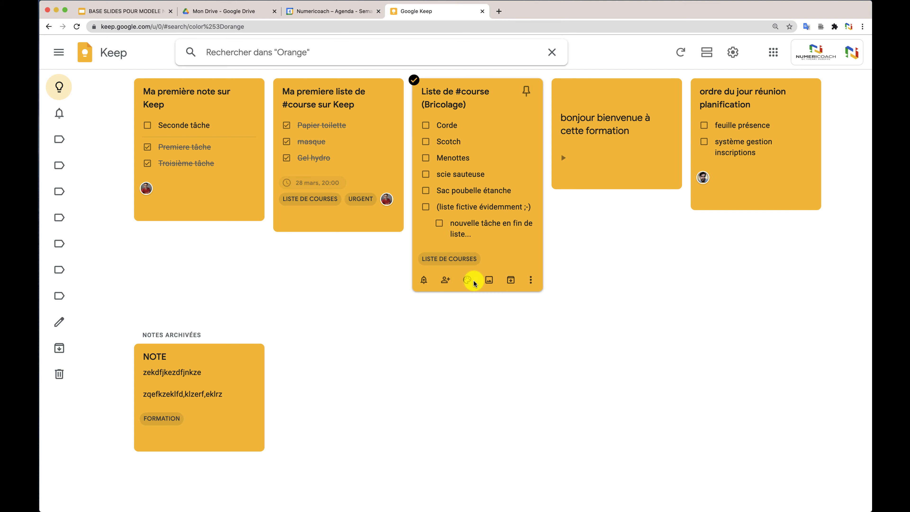
{"action": "left_click", "coordinate": [551, 52]}
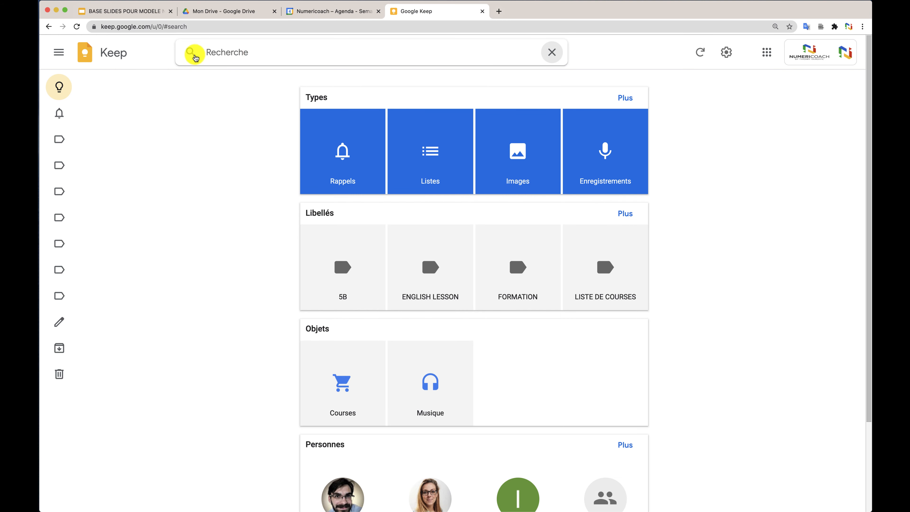
{"action": "left_click", "coordinate": [116, 57]}
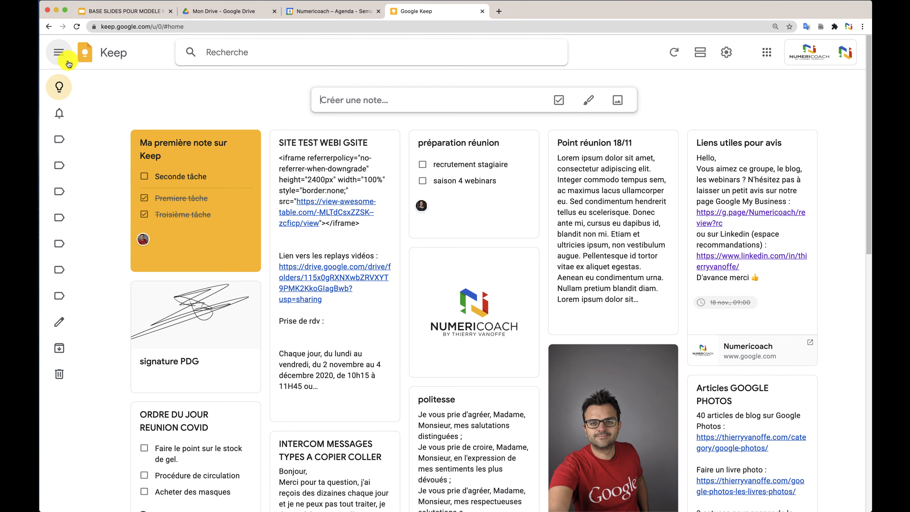
Create a new label named "A FAIRE" in the label editor.
{"action": "left_click", "coordinate": [60, 56]}
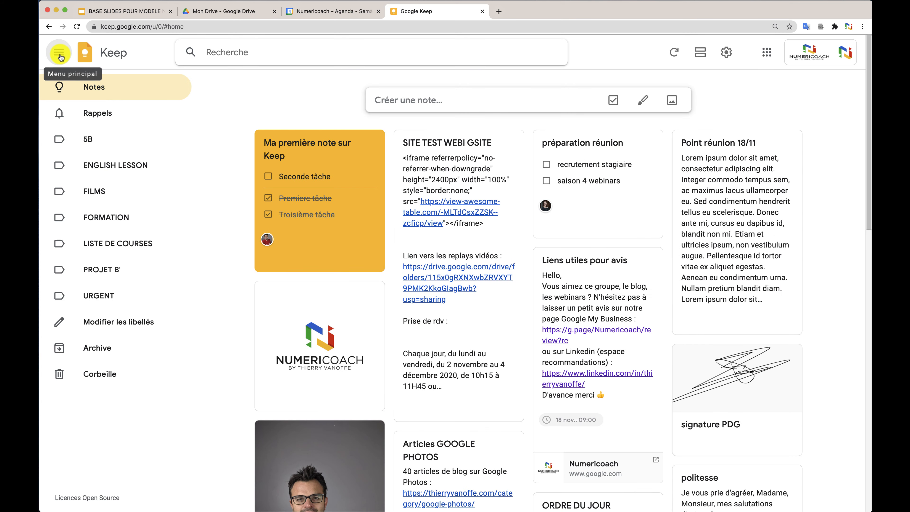
{"action": "left_click", "coordinate": [106, 323]}
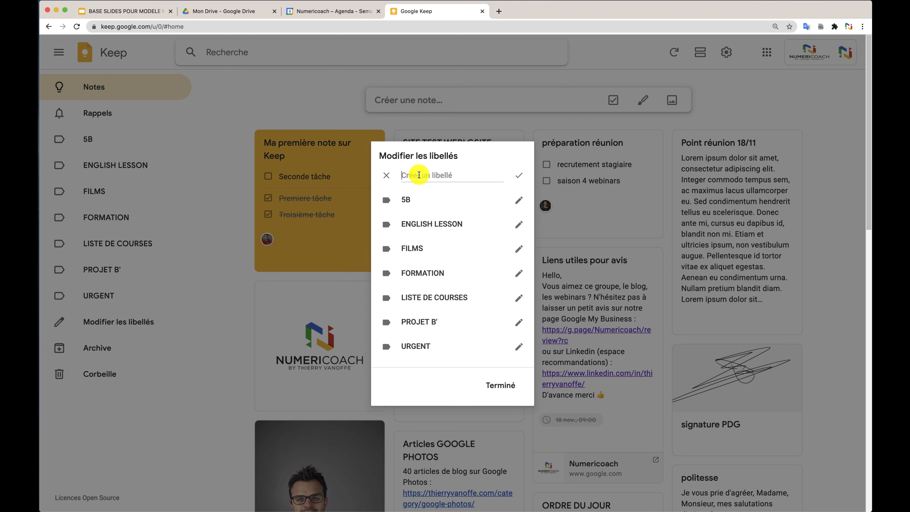
{"action": "type", "text": "A FAIURE"}
{"action": "left_click", "coordinate": [502, 384]}
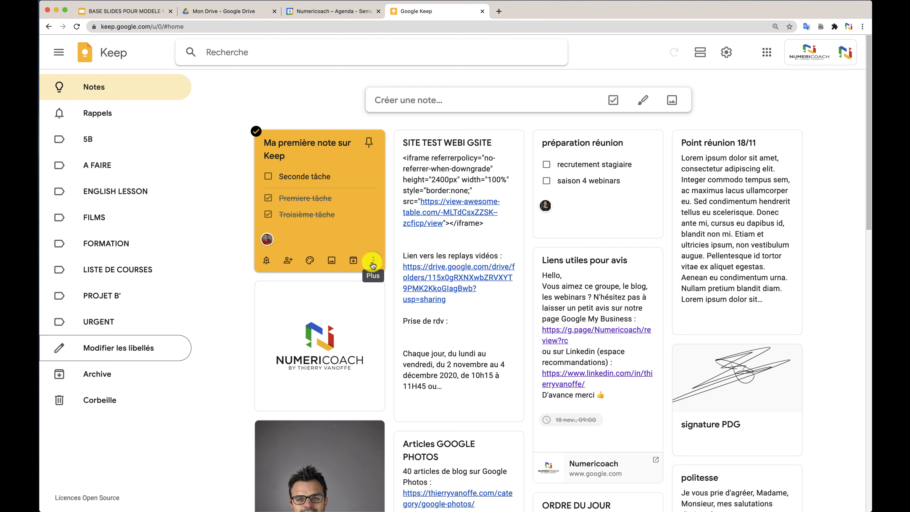
Assign the labels A FAIRE and FORMATION to the note "Ma première note sur Keep".
{"action": "left_click", "coordinate": [372, 265]}
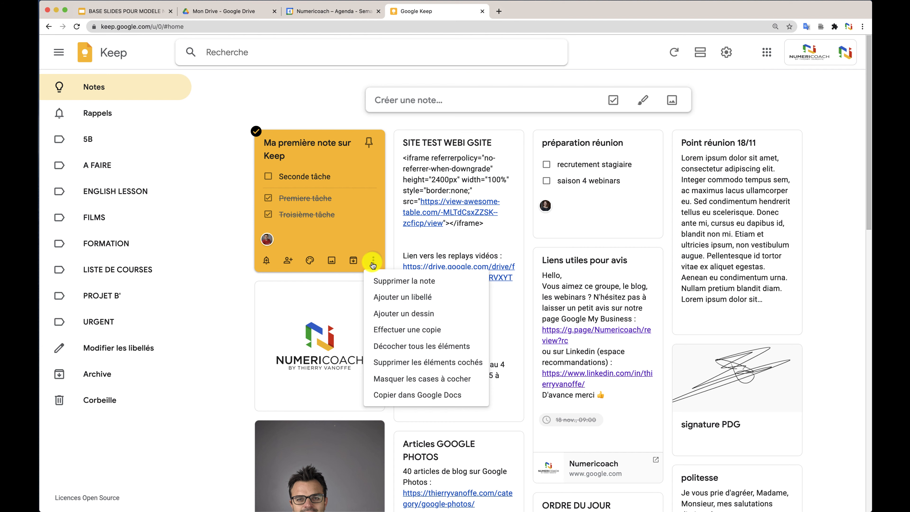
{"action": "left_click", "coordinate": [380, 297]}
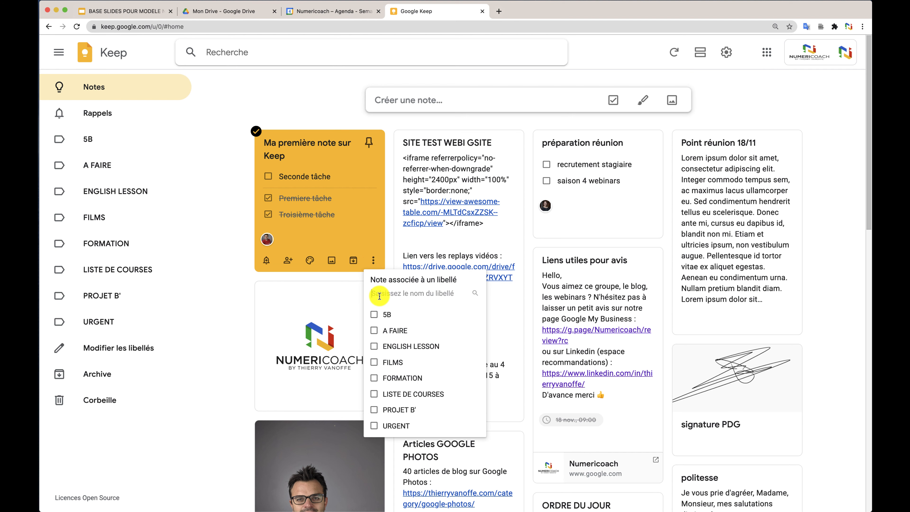
{"action": "left_click", "coordinate": [374, 330]}
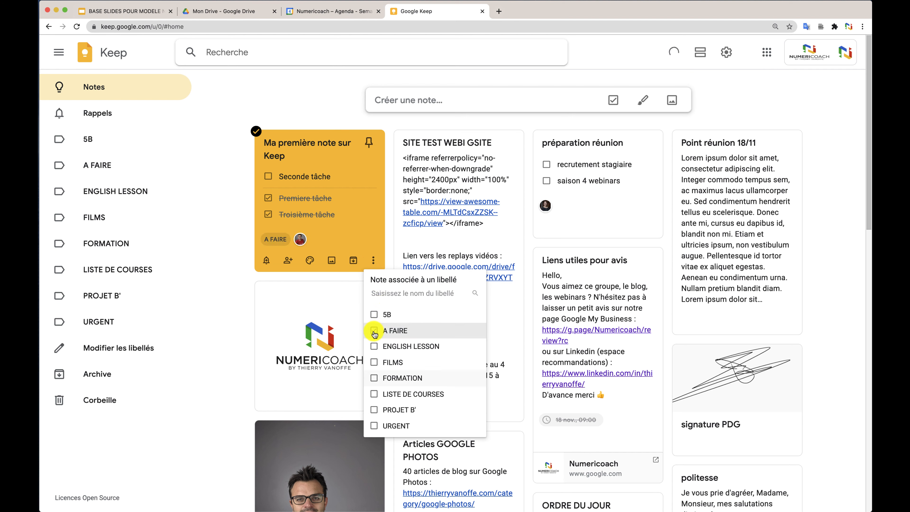
{"action": "left_click", "coordinate": [374, 378]}
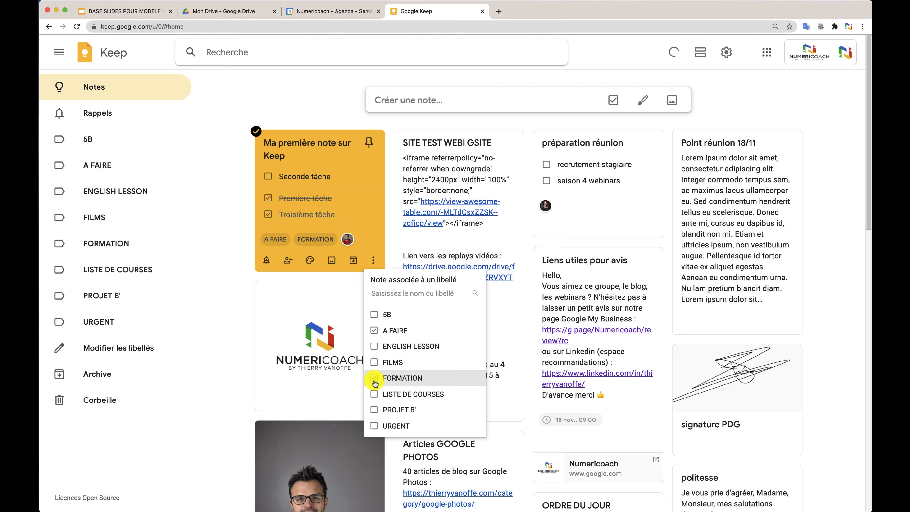
{"action": "left_click", "coordinate": [388, 213]}
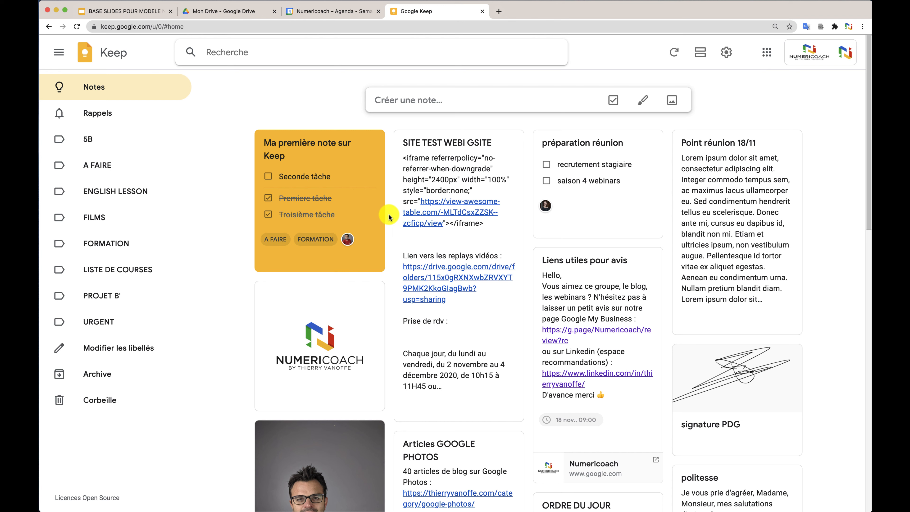
Set a reminder on the note "Ma première note sur Keep" for tomorrow (Demain) at 08:00.
{"action": "mouse_move", "coordinate": [380, 216]}
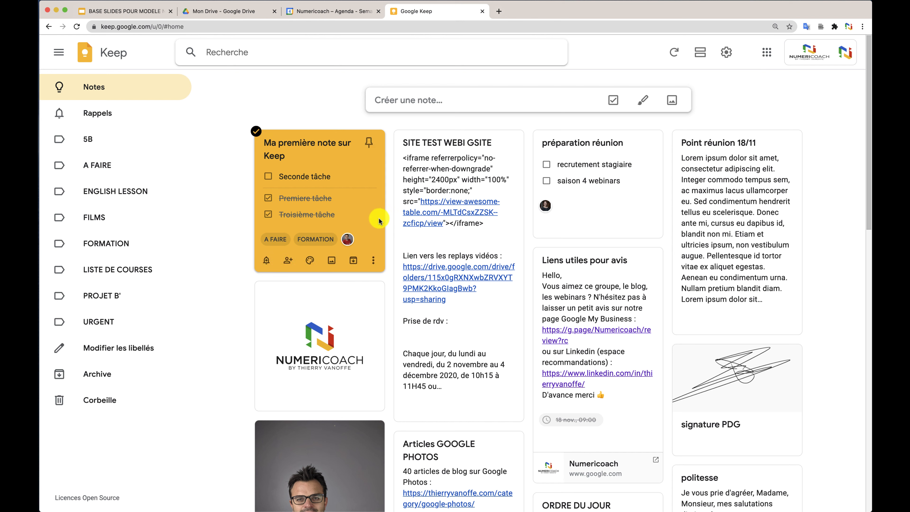
{"action": "left_click", "coordinate": [267, 263]}
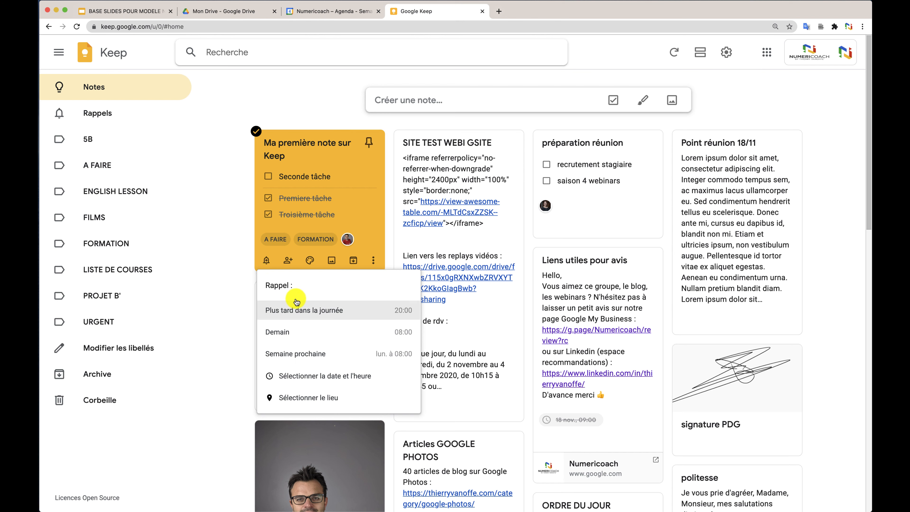
{"action": "key", "text": "Down"}
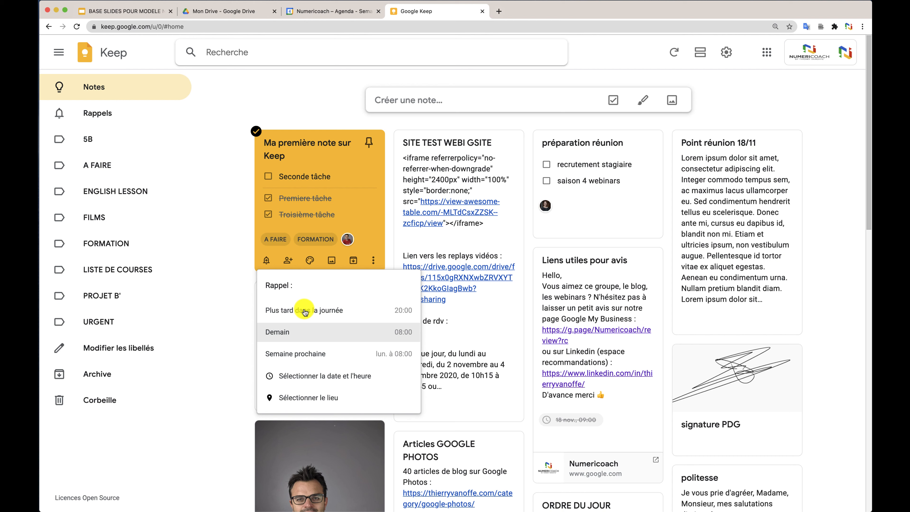
{"action": "left_click", "coordinate": [404, 333]}
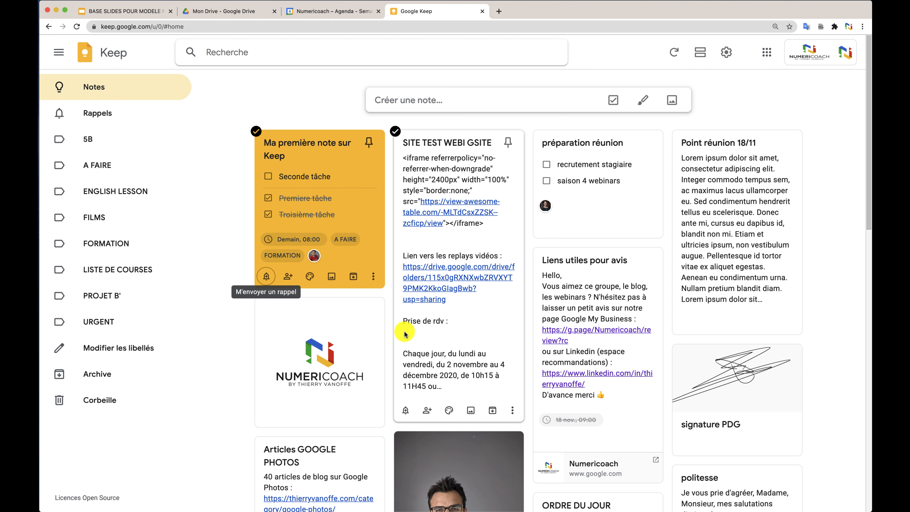
Switch to Google Calendar and display the Rappels calendar in the week view.
{"action": "left_click", "coordinate": [312, 14]}
{"action": "key", "text": "super+0"}
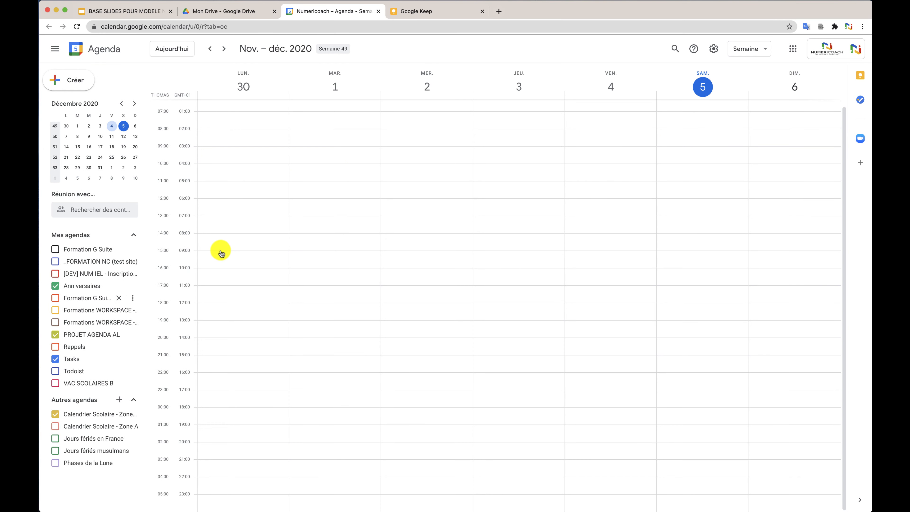
{"action": "left_click", "coordinate": [74, 346]}
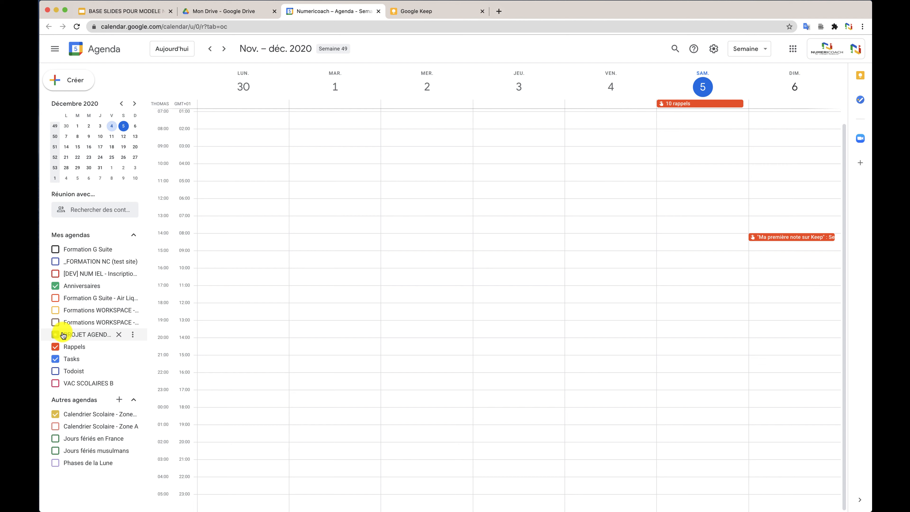
Open the "Ma première note sur Keep" reminder on 6 December, view its linked note in Keep and close the note.
{"action": "left_click", "coordinate": [765, 237]}
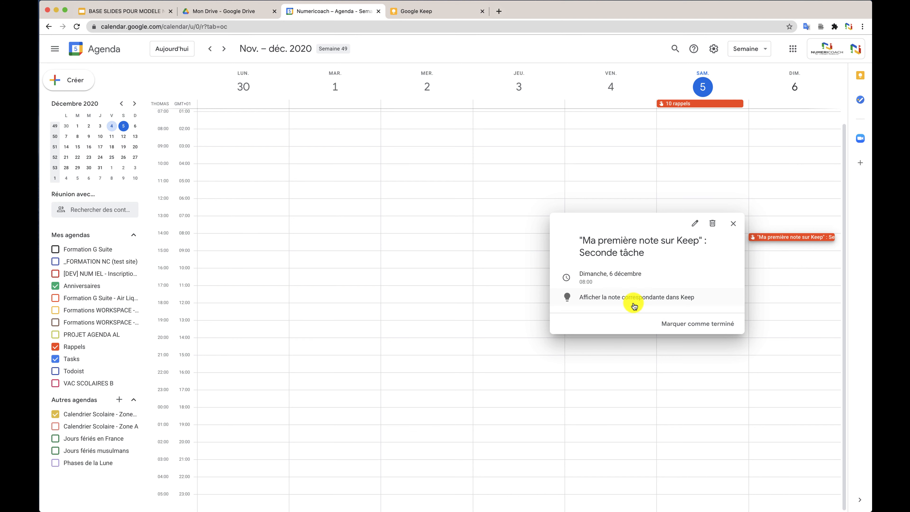
{"action": "left_click", "coordinate": [613, 297]}
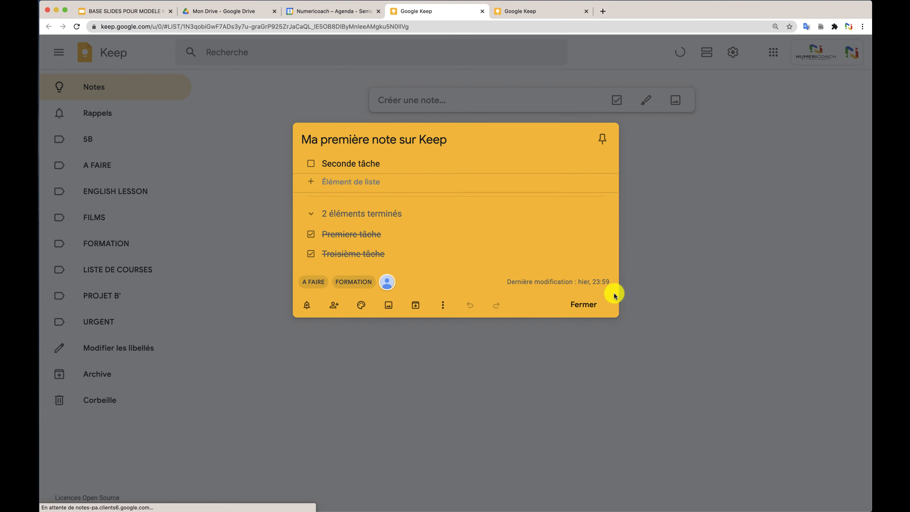
{"action": "left_click", "coordinate": [584, 312]}
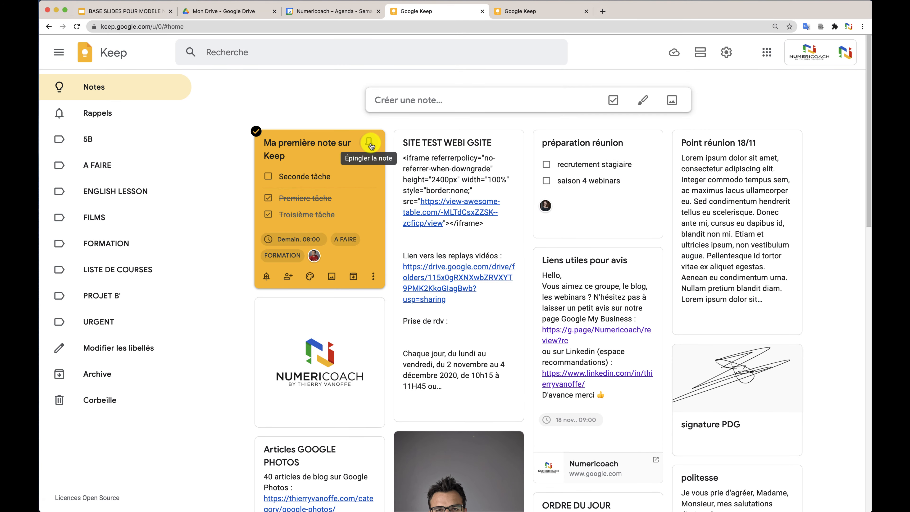
Pin the note "Ma première note sur Keep" among the notes and archive it.
{"action": "left_click", "coordinate": [370, 143]}
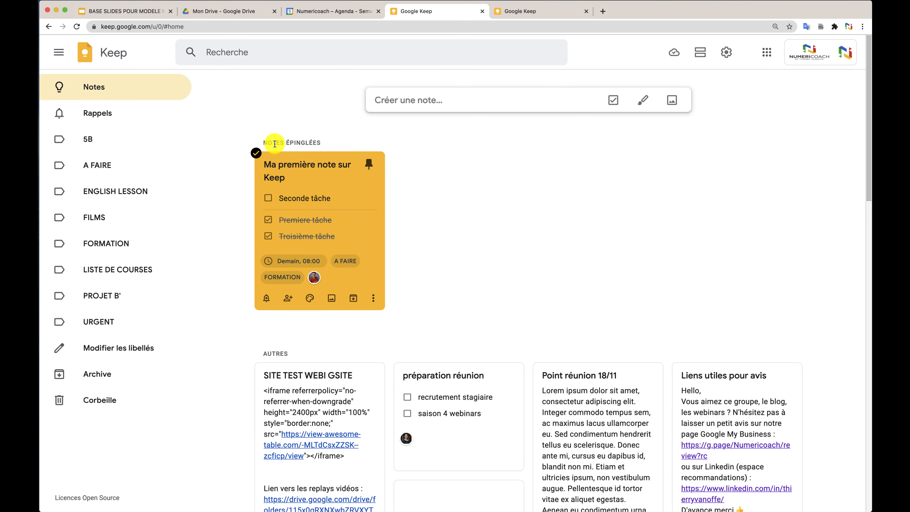
{"action": "left_click_drag", "start_coordinate": [272, 144], "coordinate": [317, 144]}
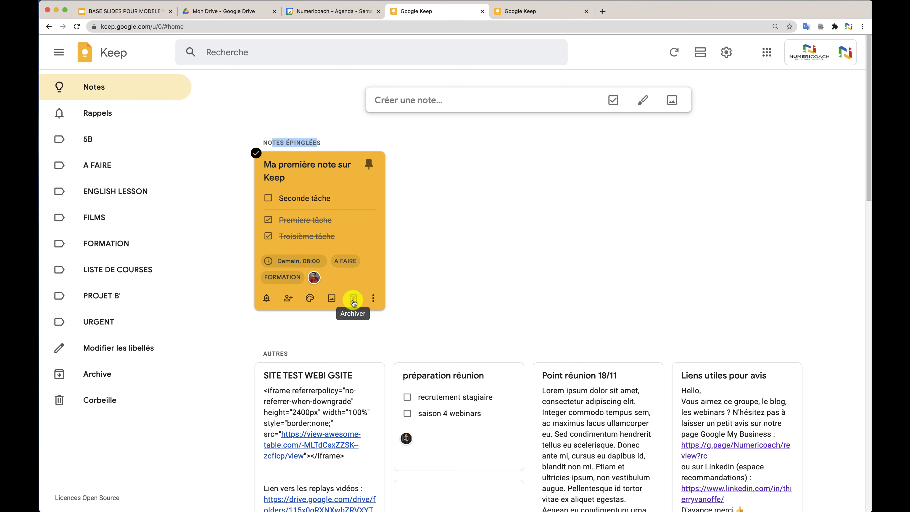
{"action": "left_click", "coordinate": [353, 298]}
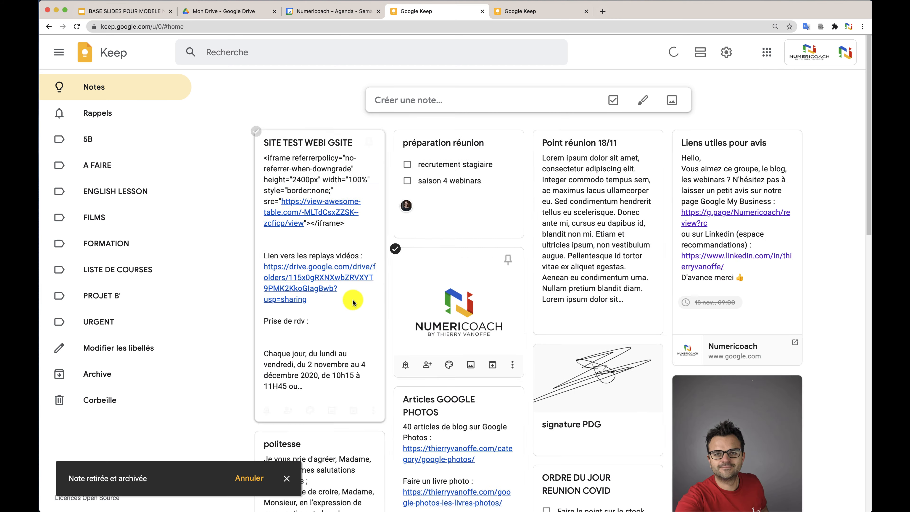
Open the list of archived notes, leaving the label editor without changes.
{"action": "left_click", "coordinate": [103, 374]}
{"action": "left_click", "coordinate": [94, 348]}
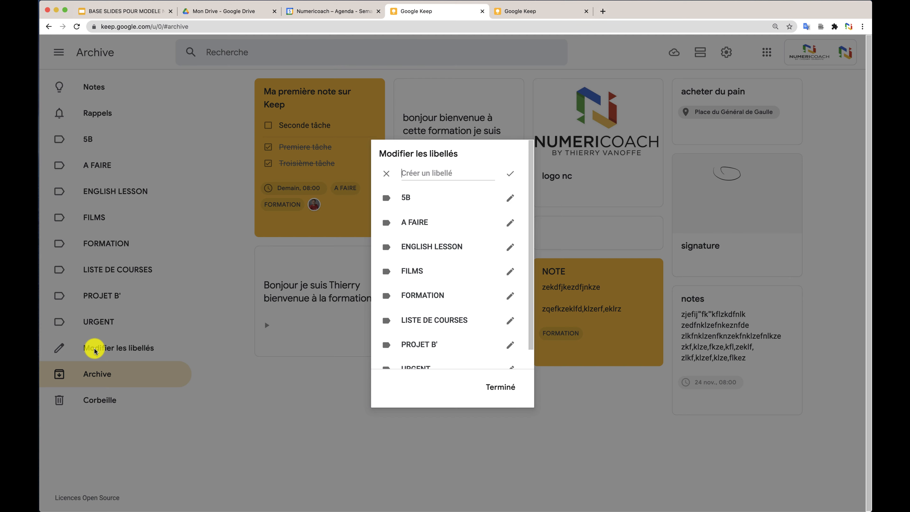
{"action": "left_click", "coordinate": [500, 387]}
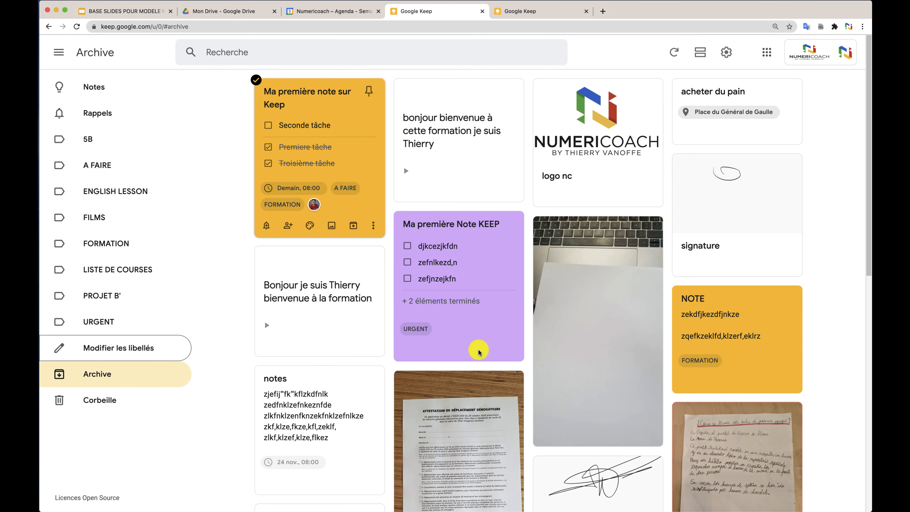
Delete the archived note "Ma première note sur Keep".
{"action": "left_click", "coordinate": [373, 228]}
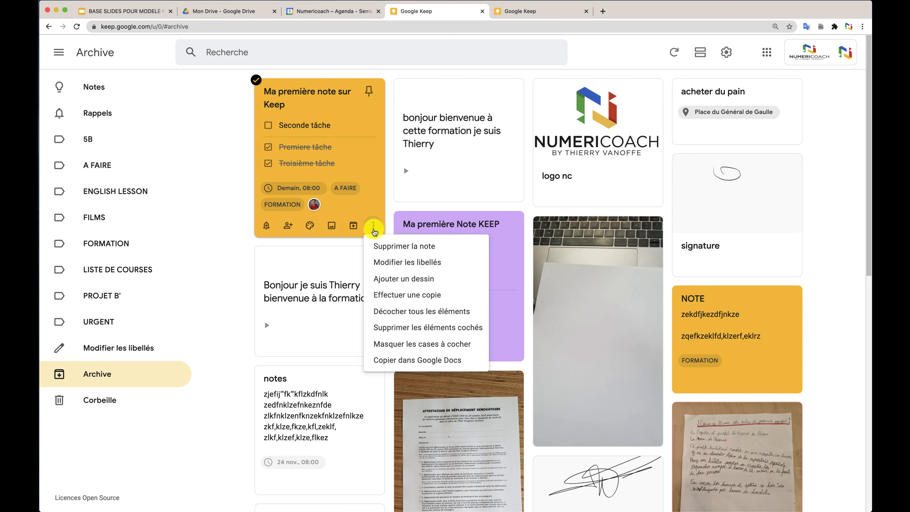
{"action": "key", "text": "Down"}
{"action": "key", "text": "Down"}
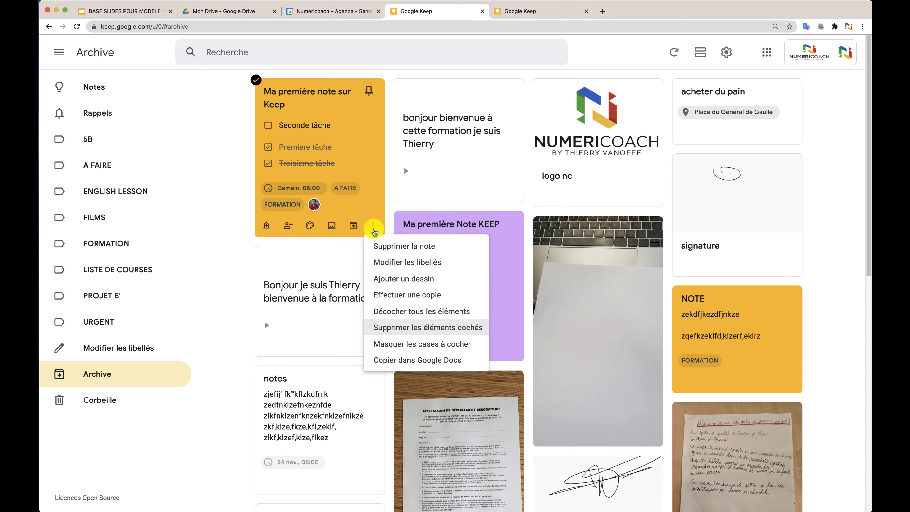
{"action": "key", "text": "Up"}
{"action": "key", "text": "Up"}
{"action": "key", "text": "Up"}
{"action": "key", "text": "Up"}
{"action": "key", "text": "Up"}
{"action": "left_click", "coordinate": [384, 246]}
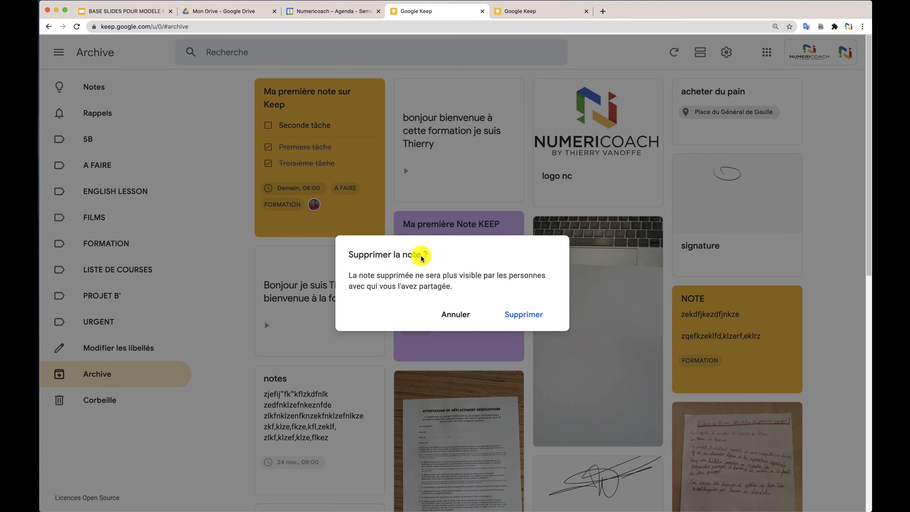